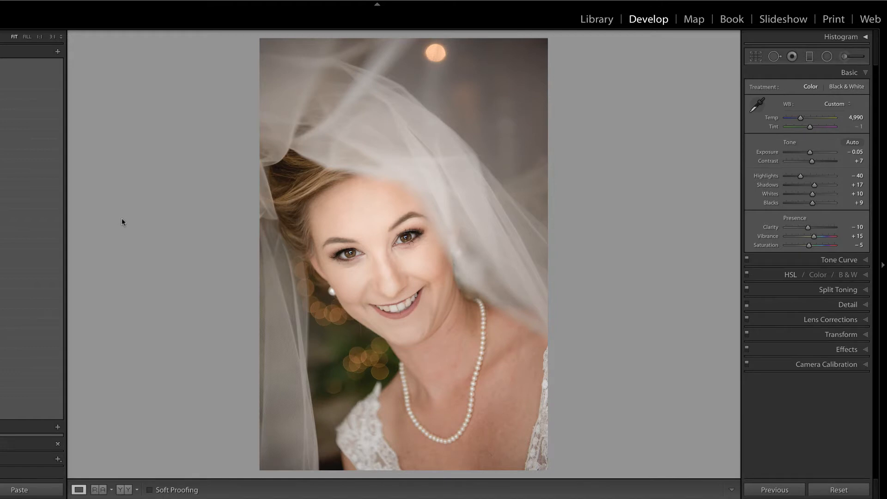
Compare the bride portrait with its unedited Before version
key(backslash)
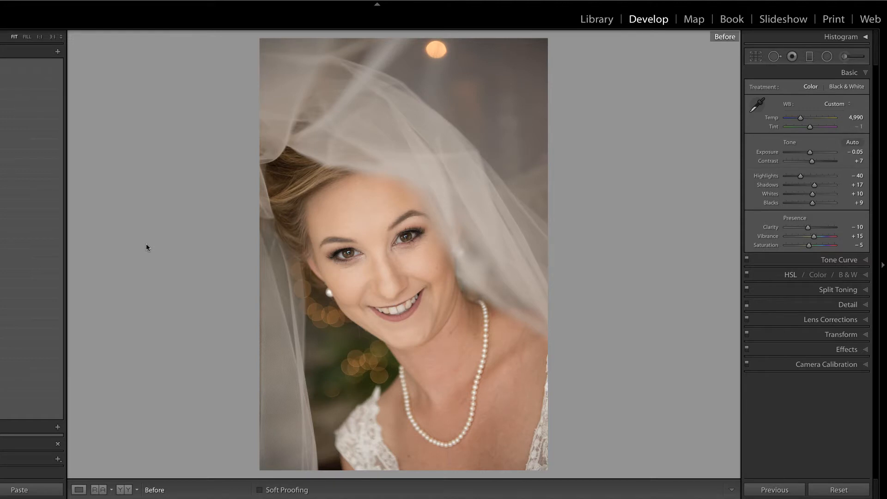
key(backslash)
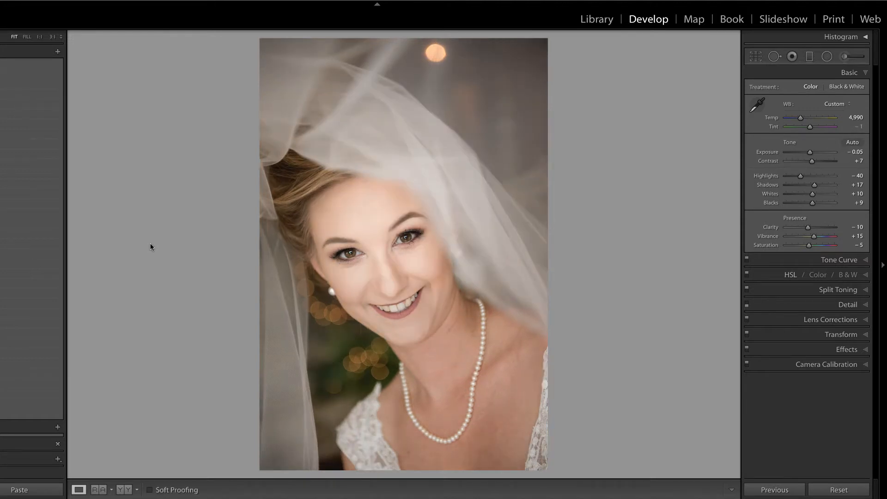
Set up the Adjustment Brush at the mouth with the mask overlay and Auto Mask on, feather 27 and size 6.0
click(390, 327)
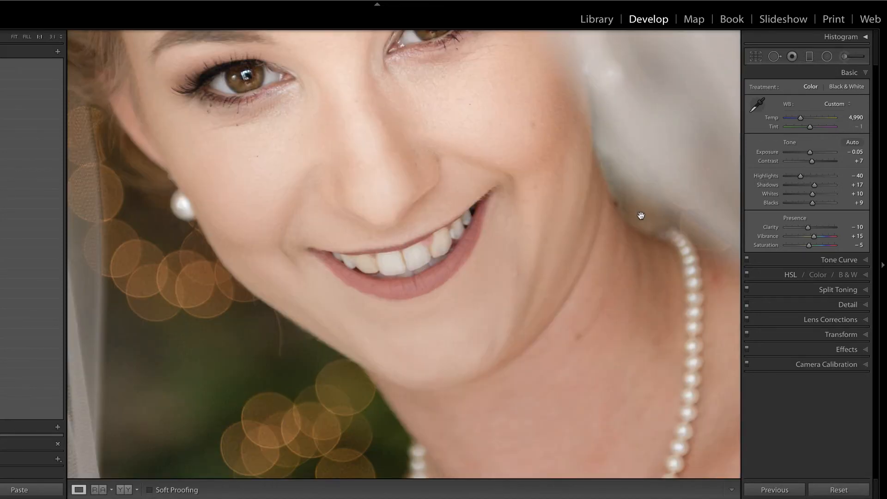
key(k)
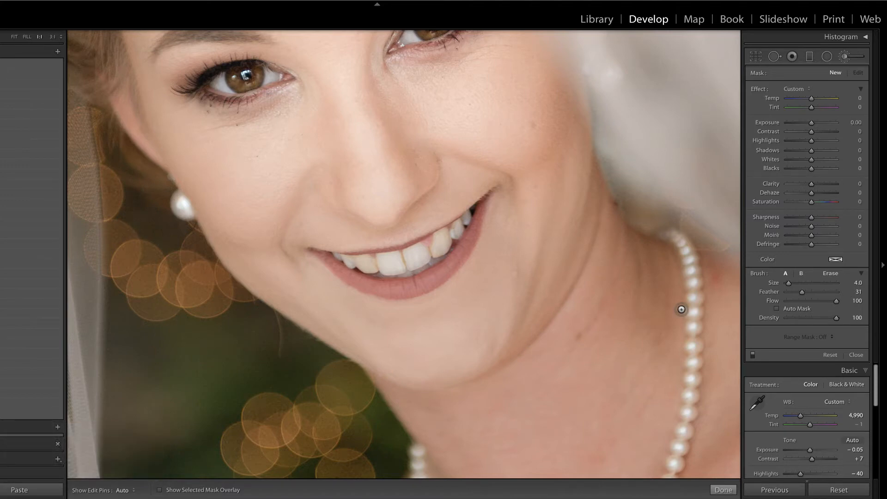
key(o)
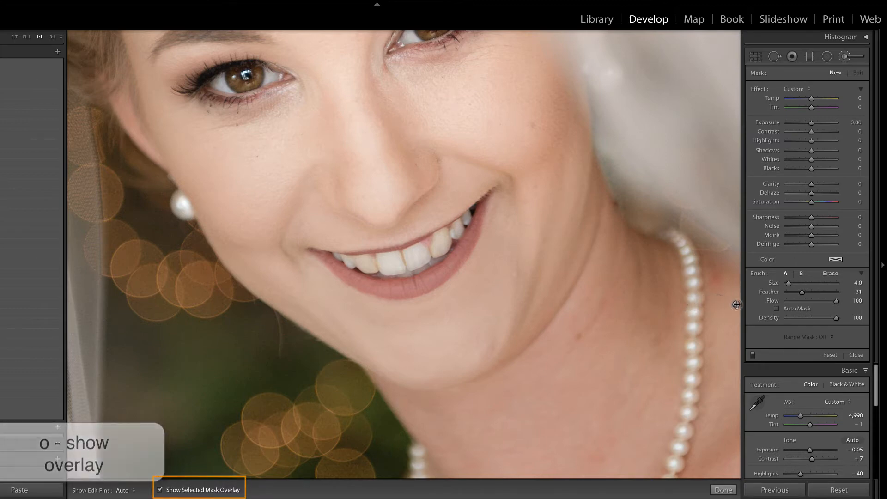
click(775, 308)
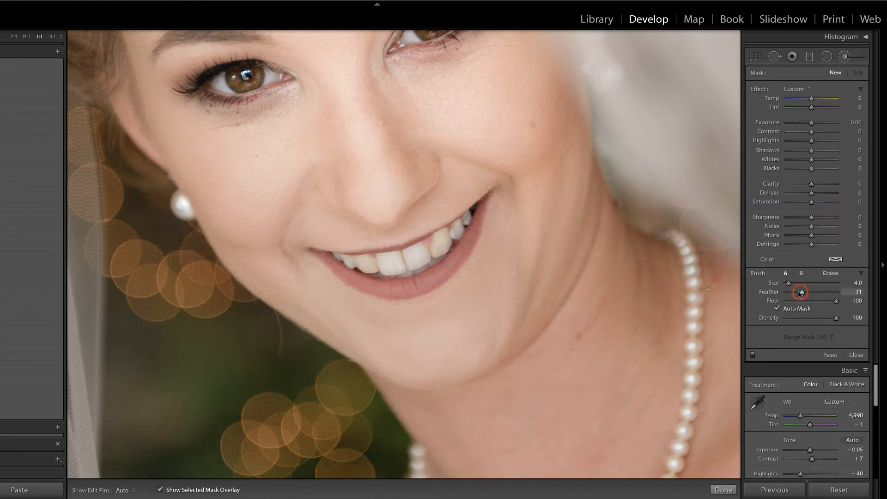
drag(802, 292, 799, 292)
click(448, 240)
key(bracketright)
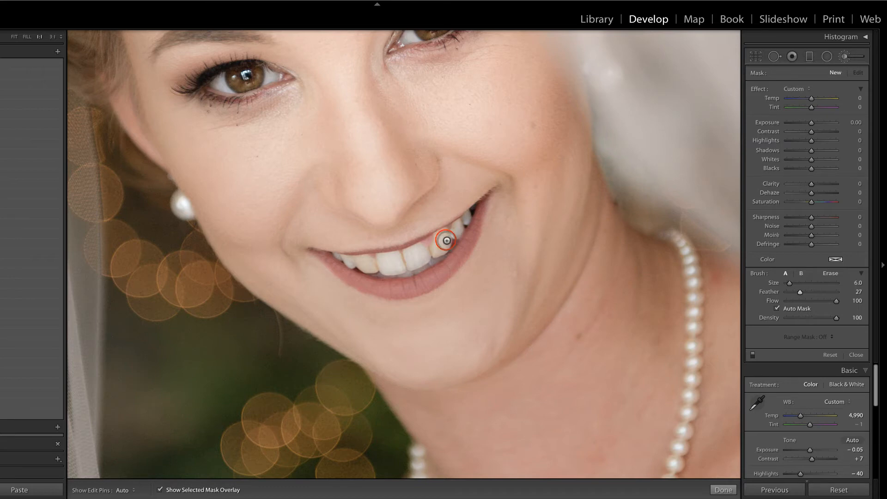
Paint a brush mask over all the upper teeth, using size 2.0 for the small teeth near the mouth corner
click(446, 239)
key(h)
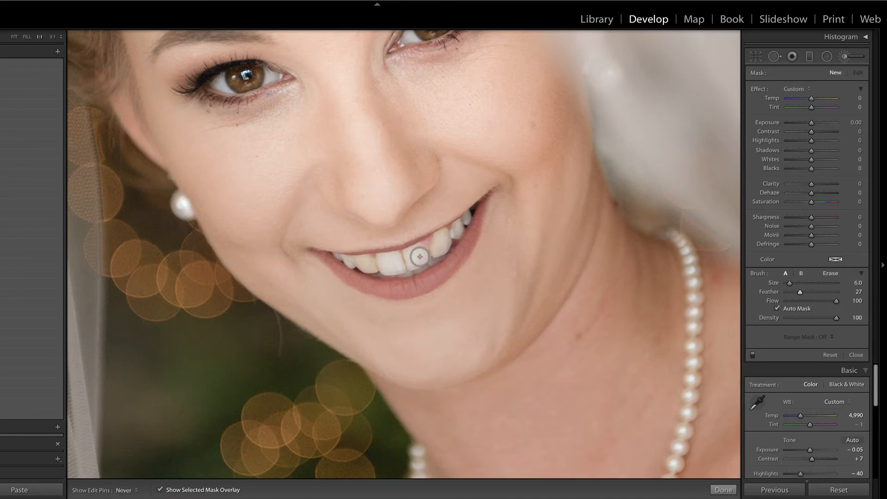
mouse_move(396, 260)
mouse_down()
mouse_move(363, 263)
mouse_move(416, 251)
mouse_up()
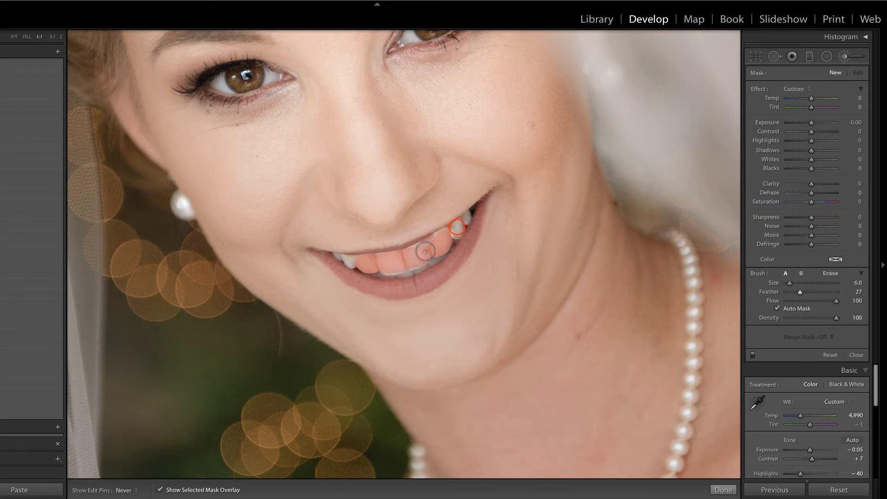
key(bracketleft)
key(bracketleft)
mouse_move(456, 227)
mouse_down()
mouse_move(461, 212)
mouse_move(460, 220)
mouse_up()
key(h)
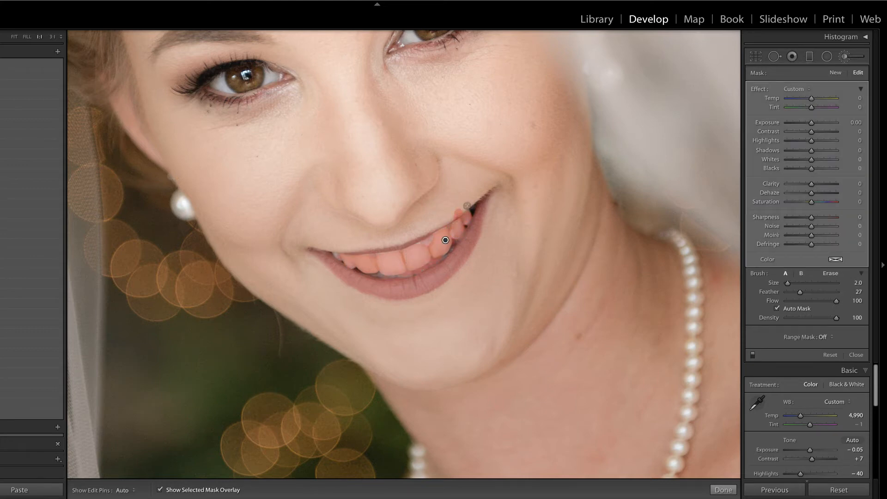
Erase the mask spill above the teeth near the mouth corner with a size 1.0 eraser brush
key(alt)
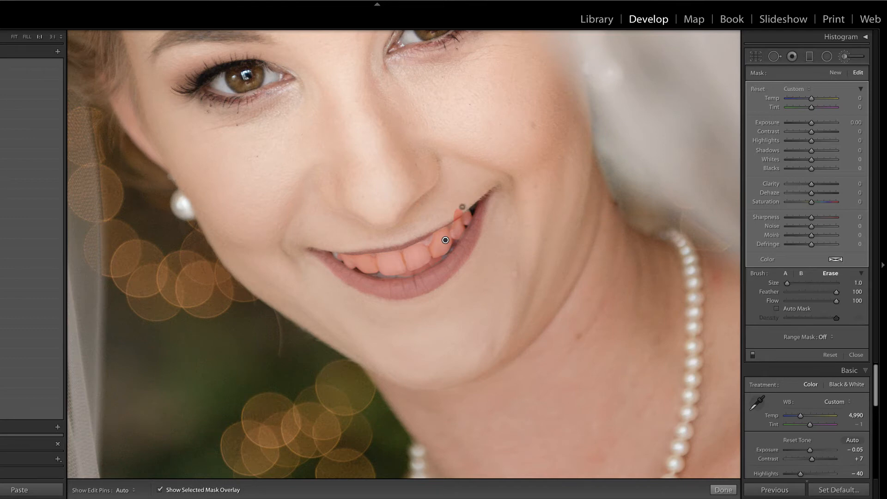
key(h)
key(h)
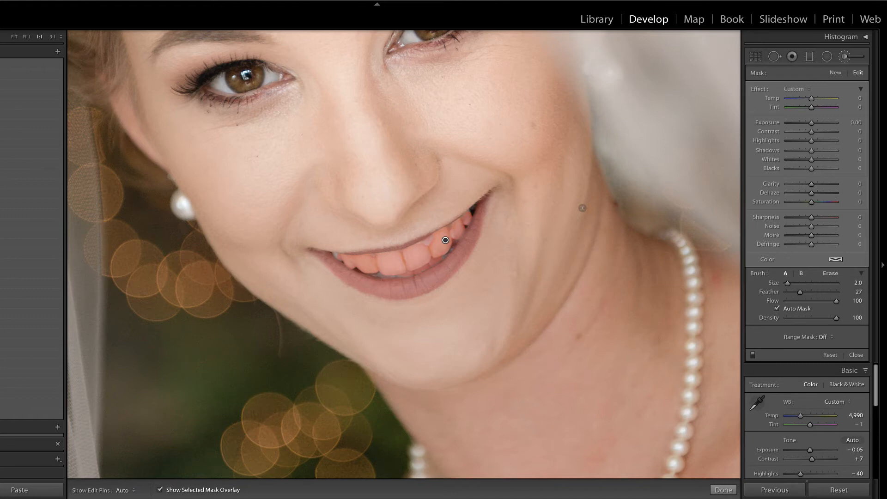
Hide the mask overlay and edit pin, and set the teeth mask's exposure to 0.16
key(o)
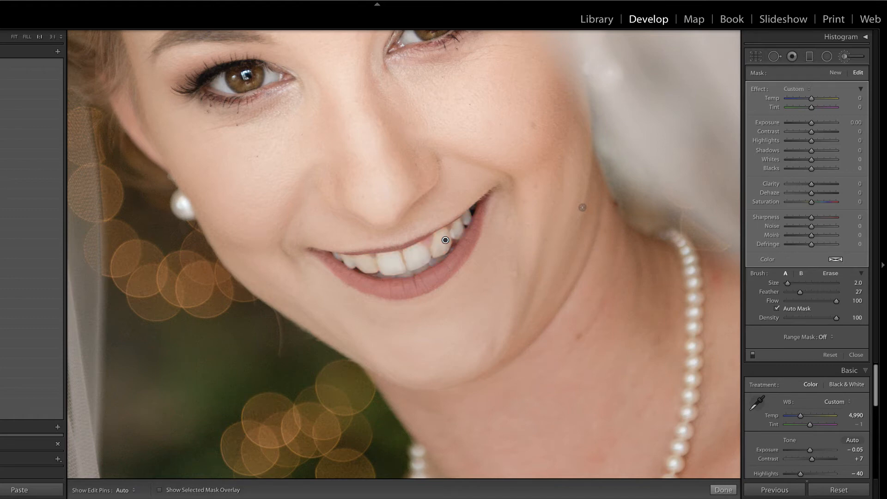
key(h)
click(812, 123)
drag(811, 123, 817, 123)
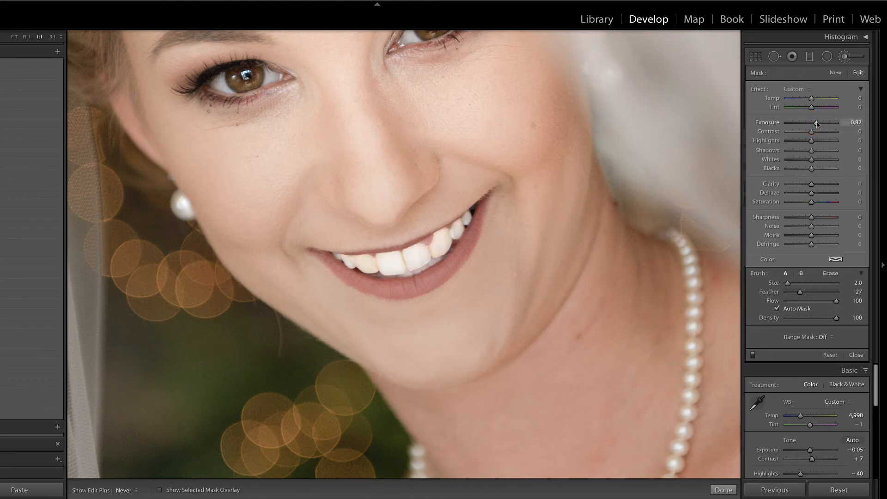
drag(816, 123, 812, 123)
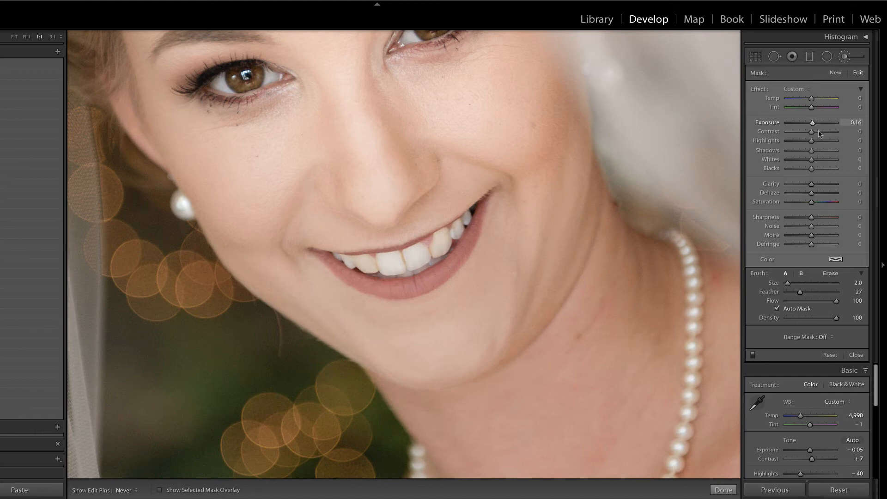
click(811, 150)
drag(812, 150, 817, 151)
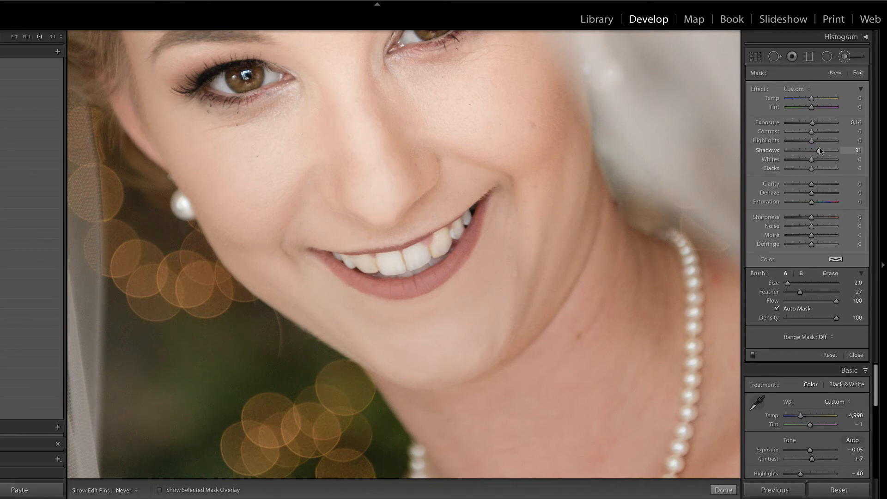
double_click(820, 150)
Set the teeth mask's saturation to -10 and its shadows to 35
drag(811, 202, 786, 203)
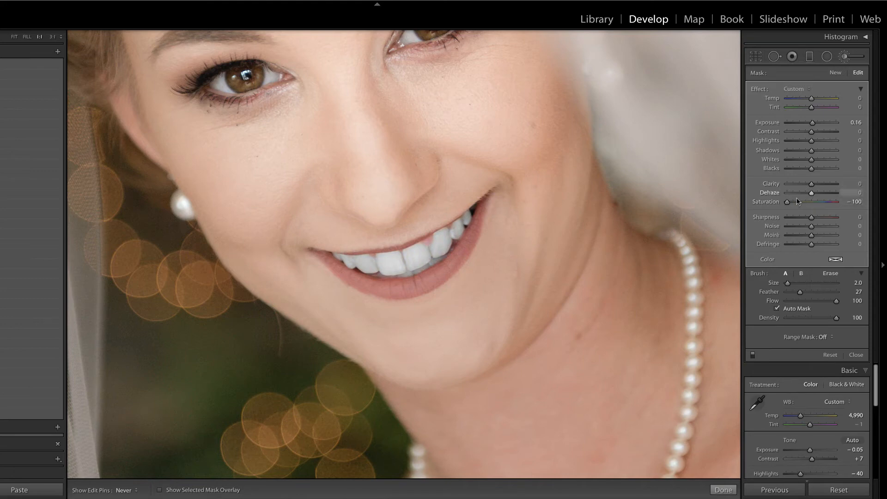
click(787, 202)
drag(787, 203, 809, 202)
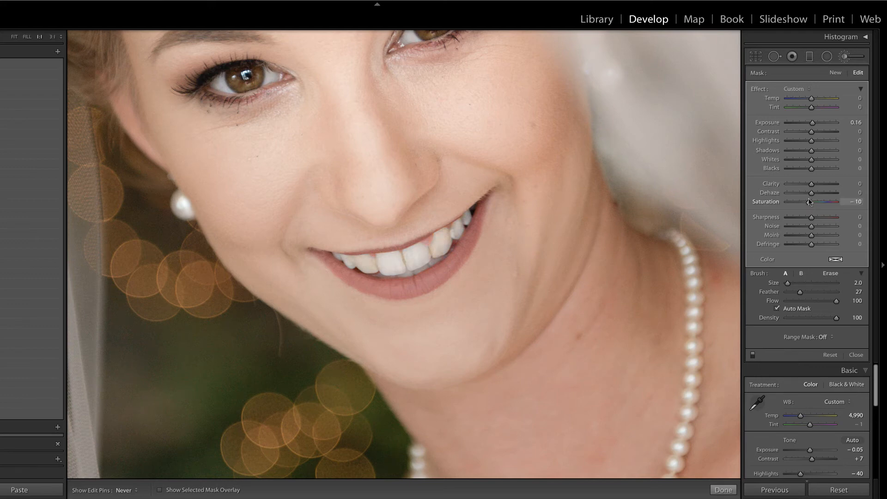
drag(811, 150, 818, 150)
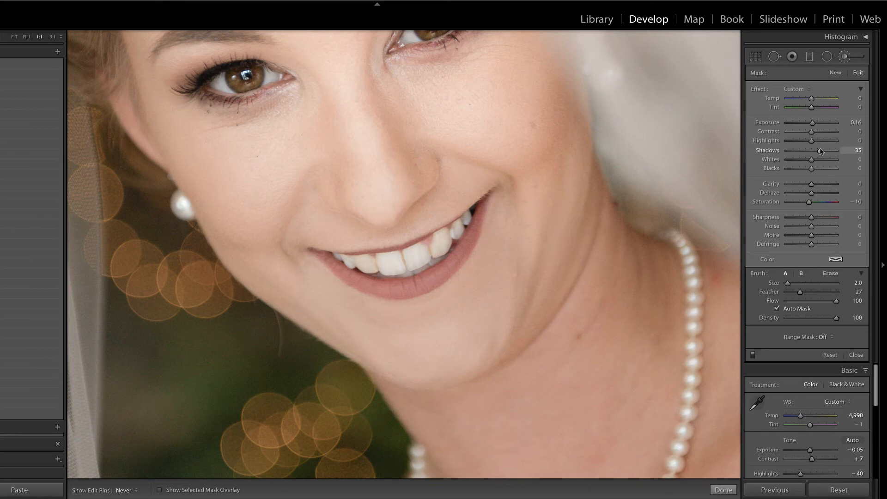
Compare the teeth close up with the brush adjustments switched off and on
click(753, 355)
click(753, 355)
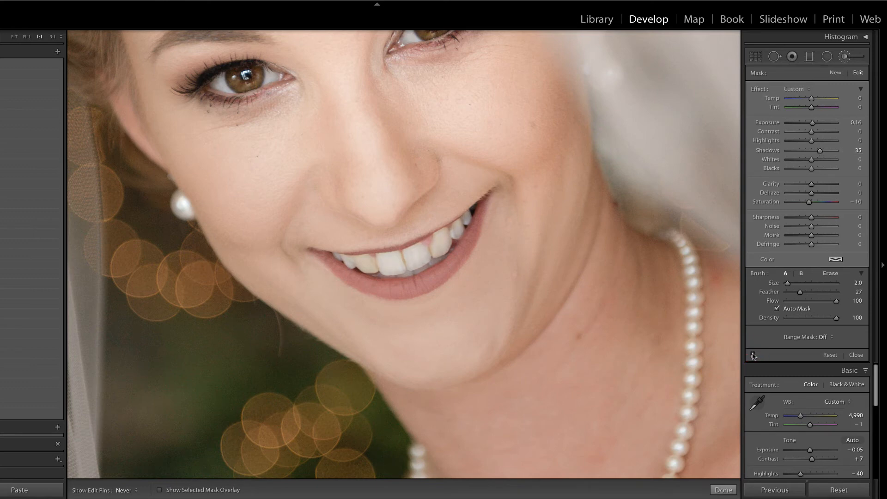
click(753, 355)
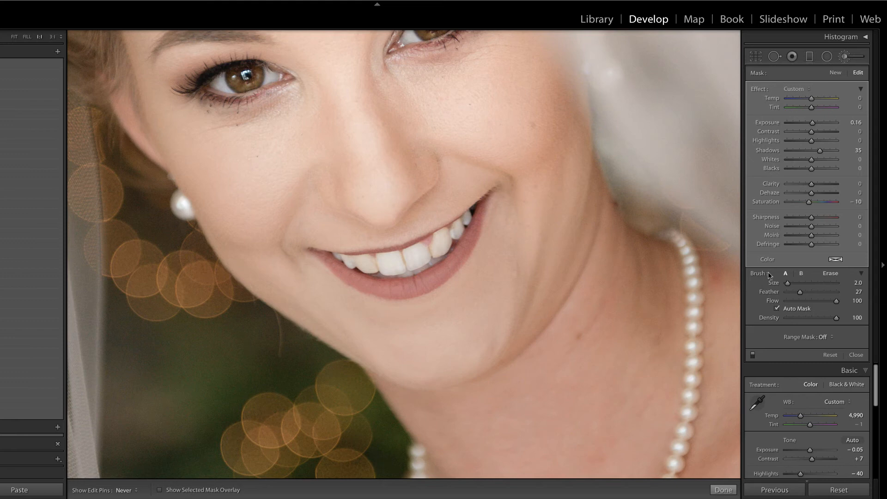
Soften the teeth mask by setting its contrast to -49 and clarity to -20
click(812, 133)
drag(808, 139, 800, 135)
drag(811, 184, 808, 185)
Compare the softened teeth with the brush adjustments off and on, both close up and in the full portrait
click(752, 355)
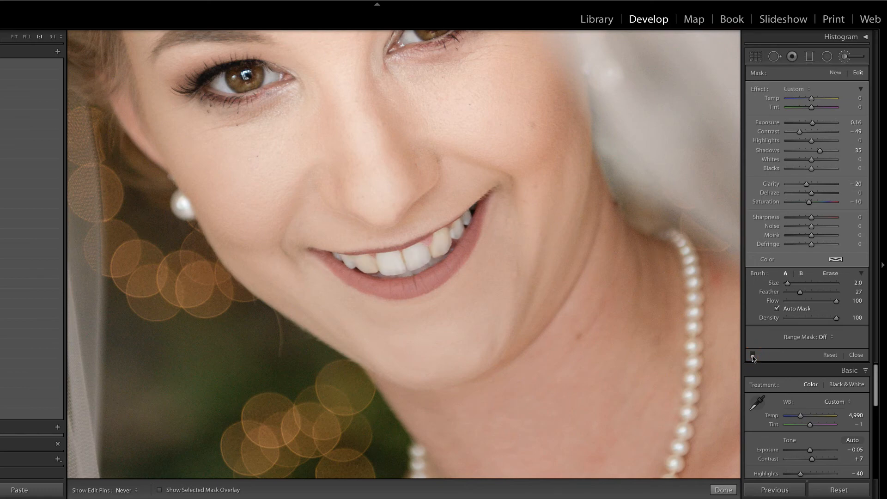
click(752, 355)
click(753, 355)
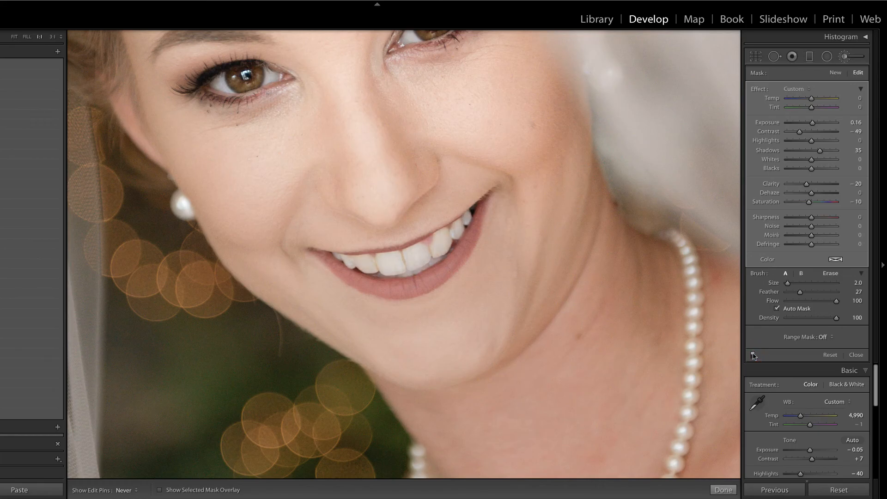
click(14, 36)
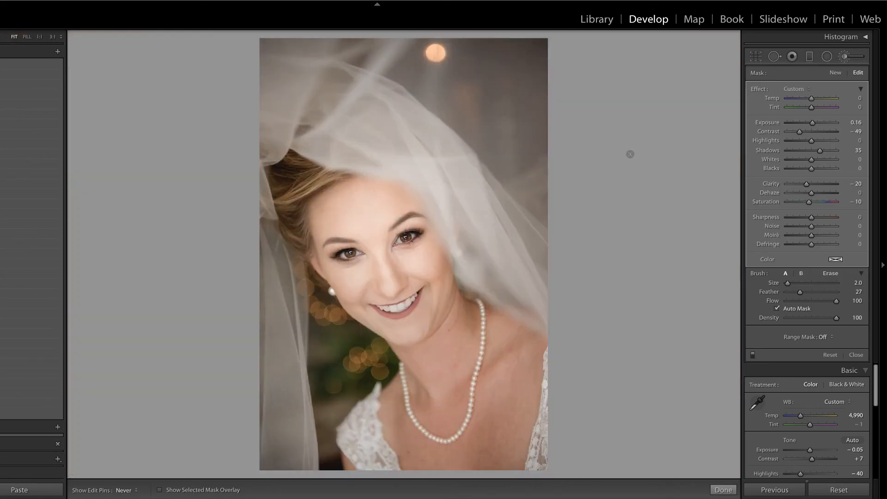
click(752, 354)
click(752, 354)
click(752, 354)
click(752, 355)
Refine the teeth mask to shadows 16, exposure 0.08 and saturation -8, and close the Adjustment Brush
drag(819, 150, 815, 152)
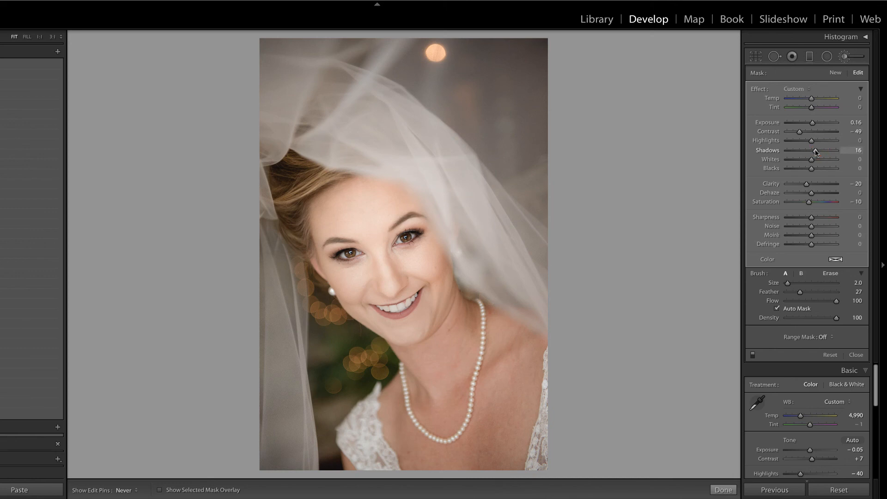
click(812, 123)
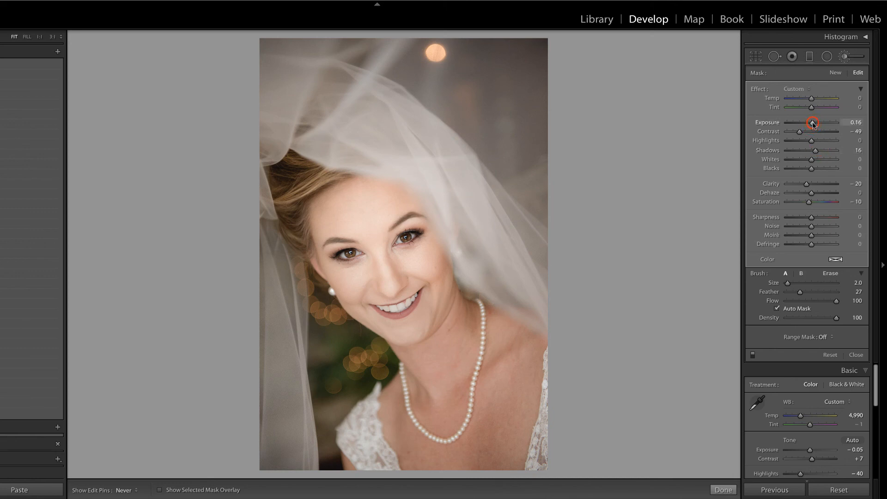
drag(812, 124, 811, 124)
drag(809, 202, 810, 204)
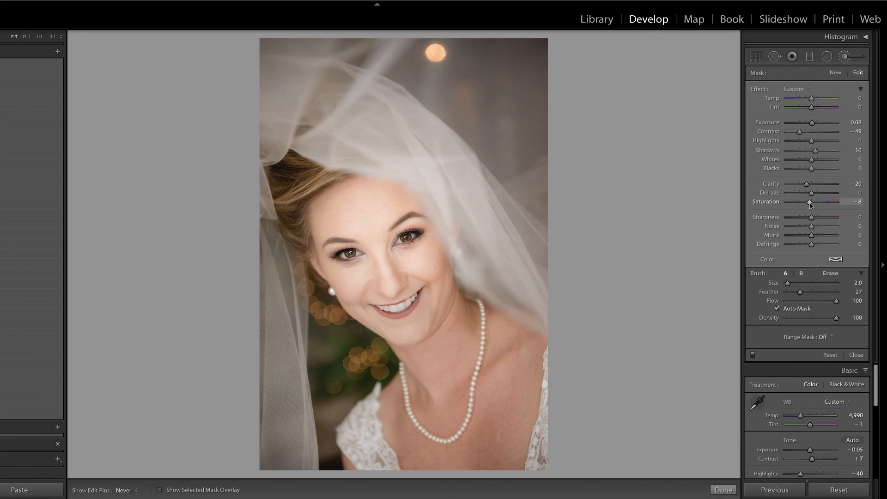
click(752, 356)
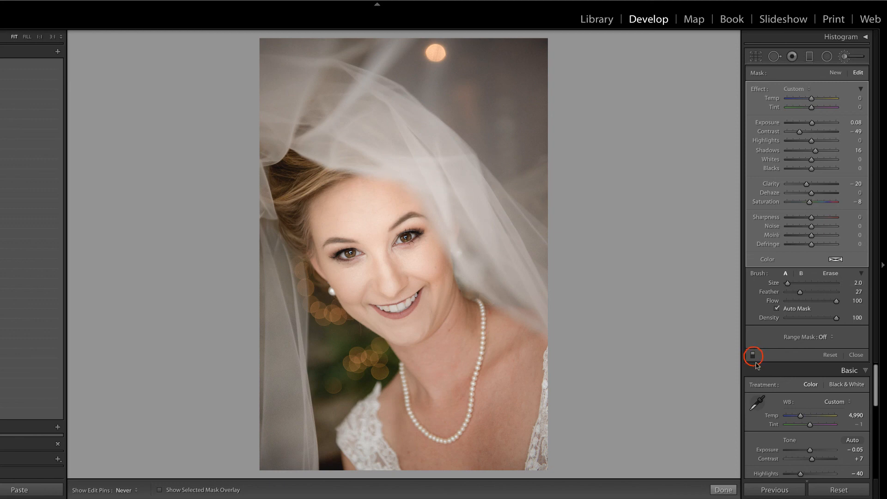
click(752, 355)
key(k)
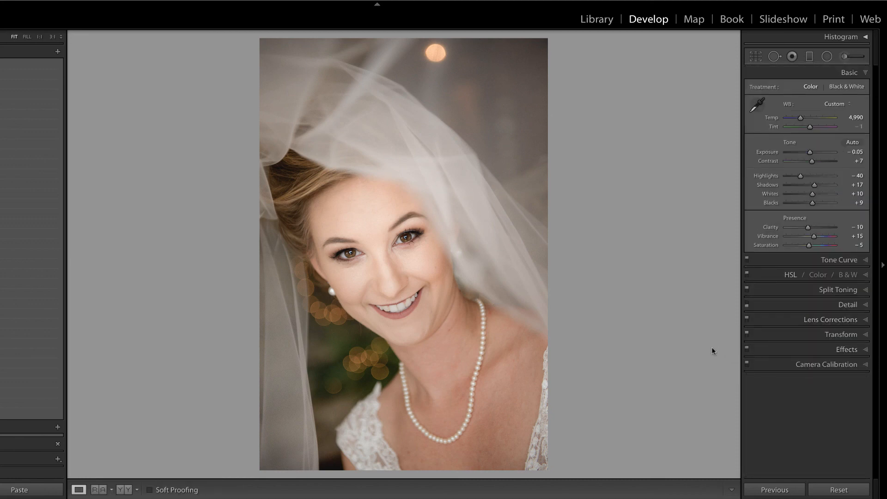
Compare the portrait with whitened teeth against its Before version
key(backslash)
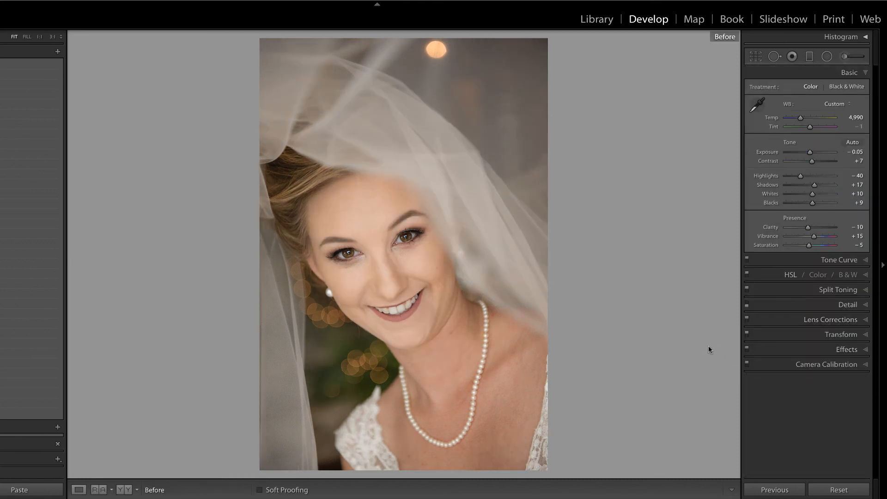
key(backslash)
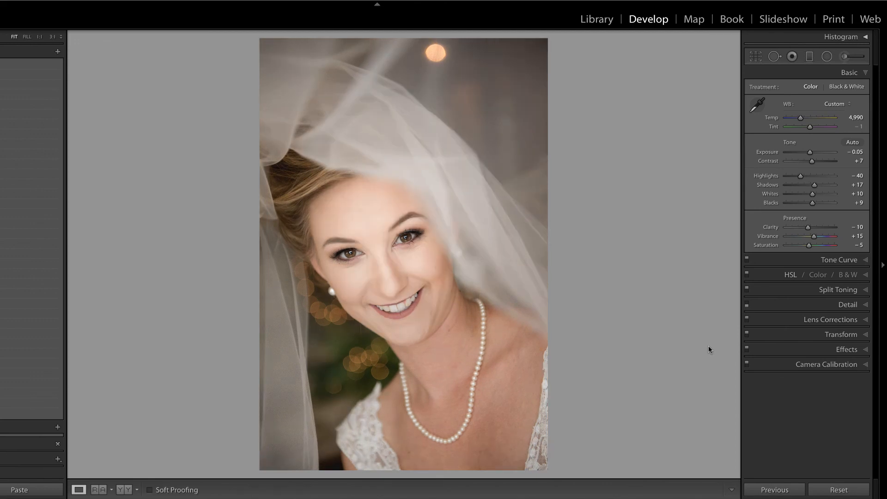